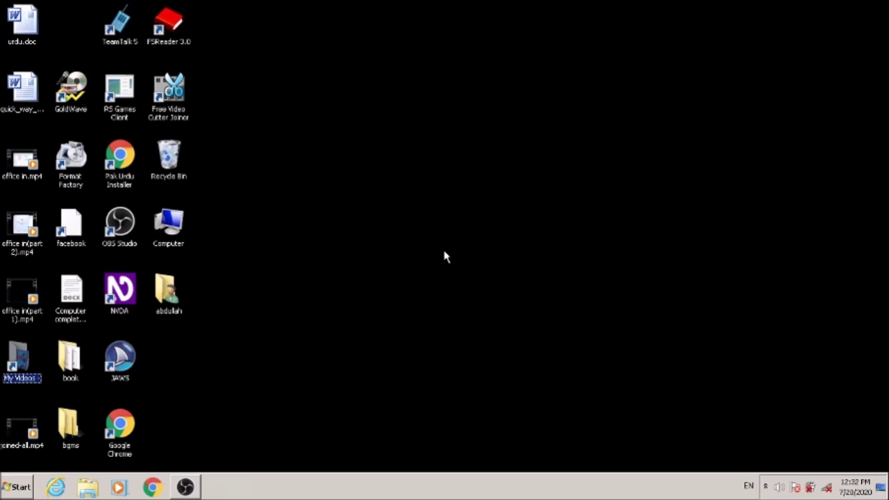
- Open the Taskbar and Start Menu Properties dialog and close it without making changes
left_click(446, 257)
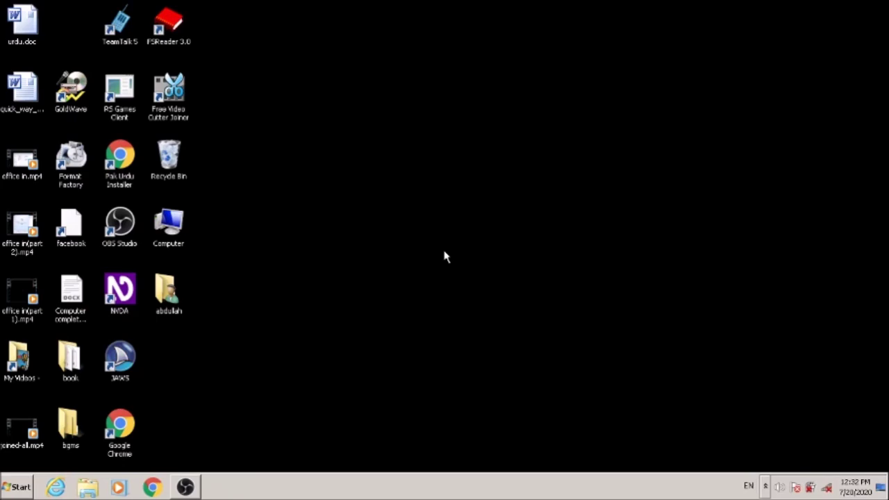
key("alt+Return")
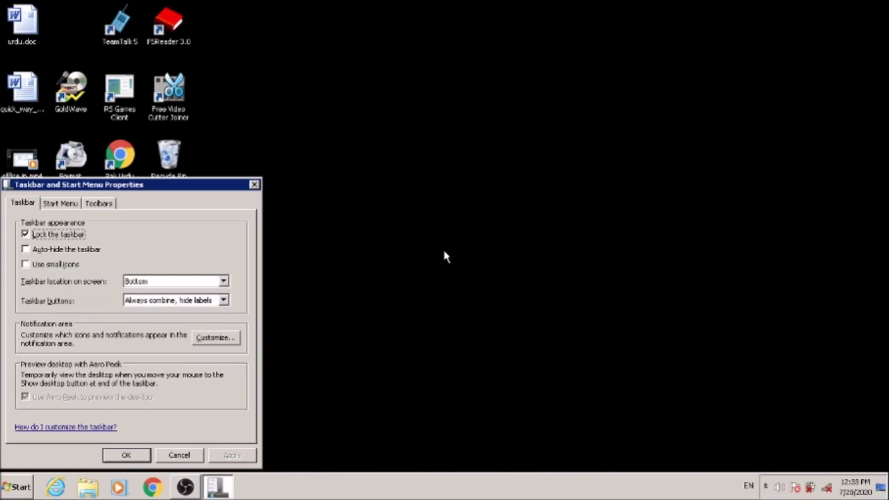
key("Escape")
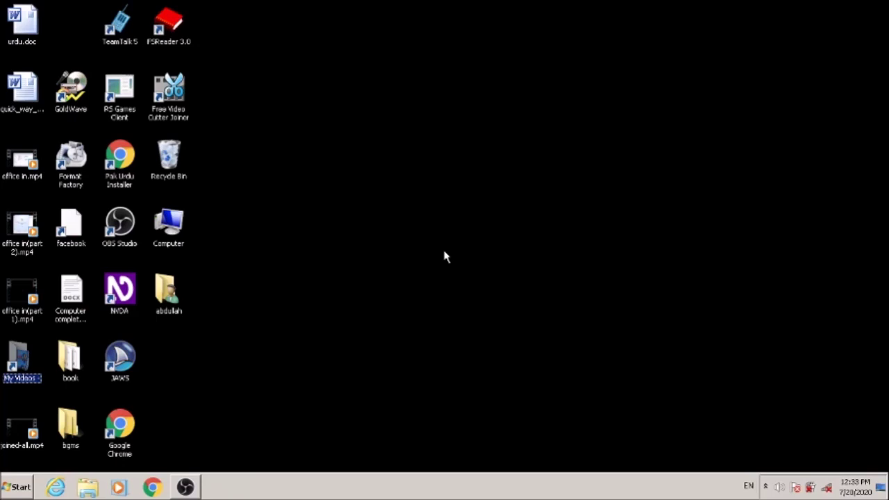
- Search for "notification", view the Notification Area Icons settings and close them without making changes
key("super")
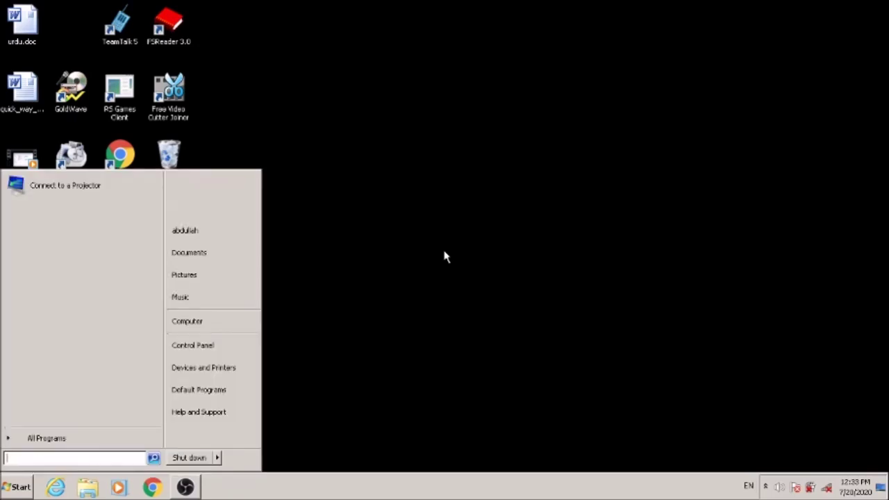
type("not")
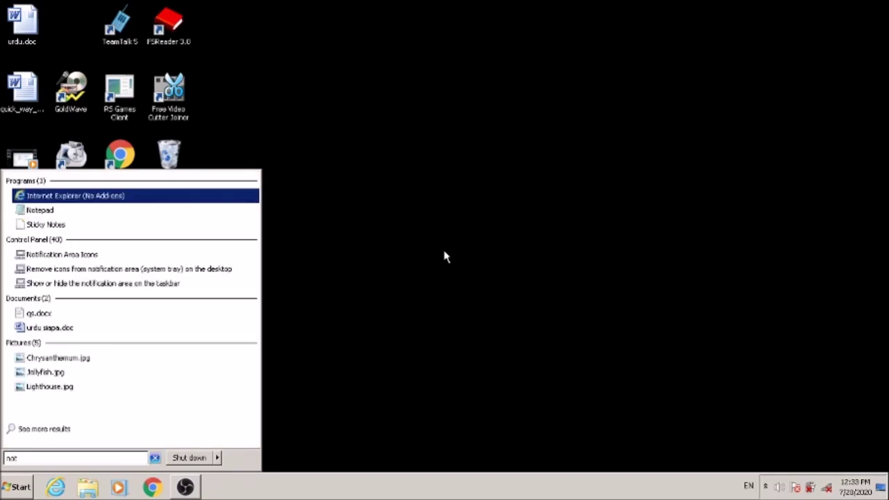
type("ific")
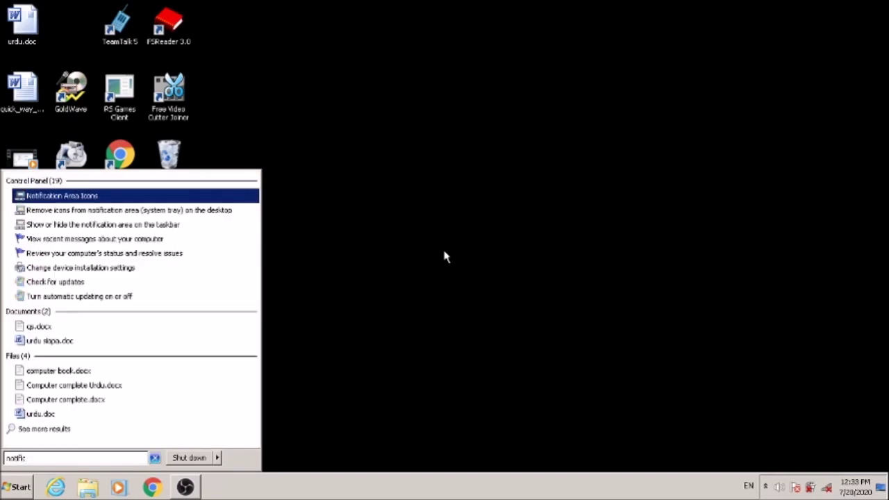
type("ation")
key("Down")
key("Up")
key("Return")
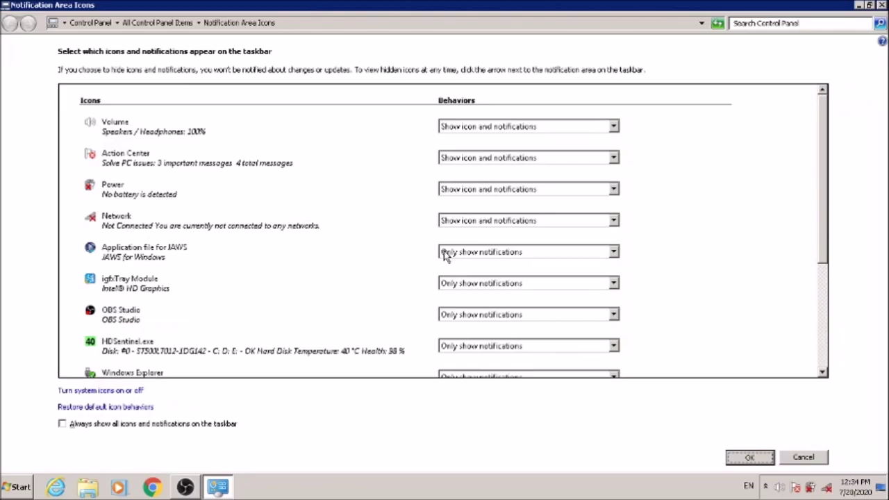
key("alt+F4")
- Reopen Taskbar and Start Menu Properties, review the taskbar options up to the notification area customization, and close the dialog
key("m")
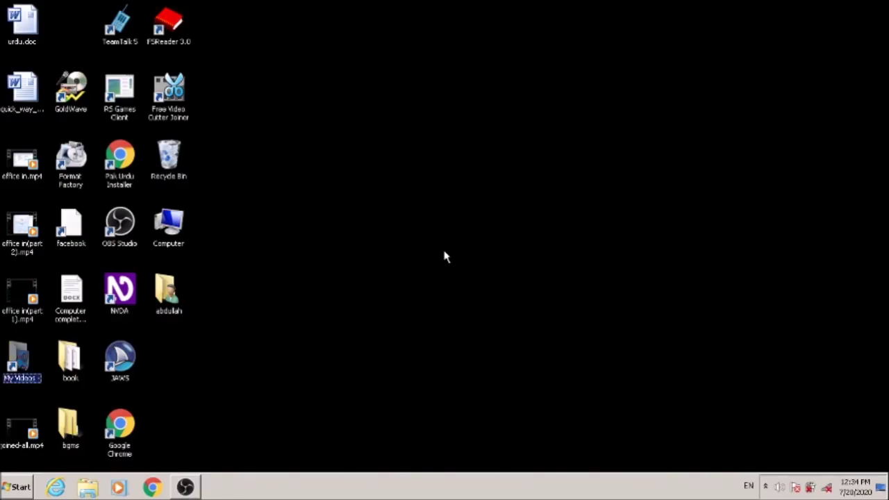
key("Down")
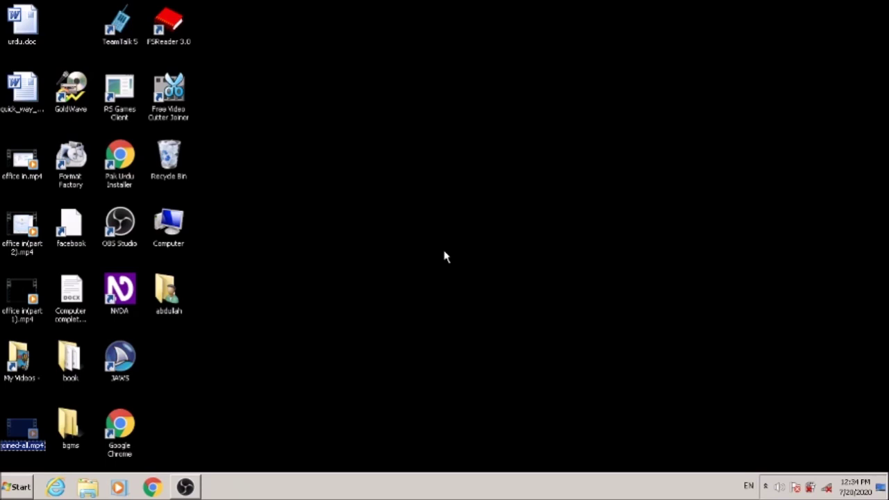
key("Return")
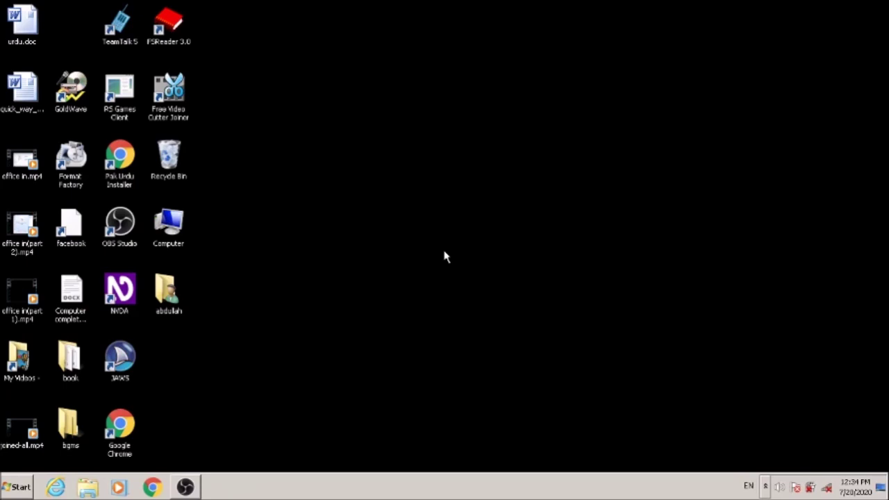
key("alt+Return")
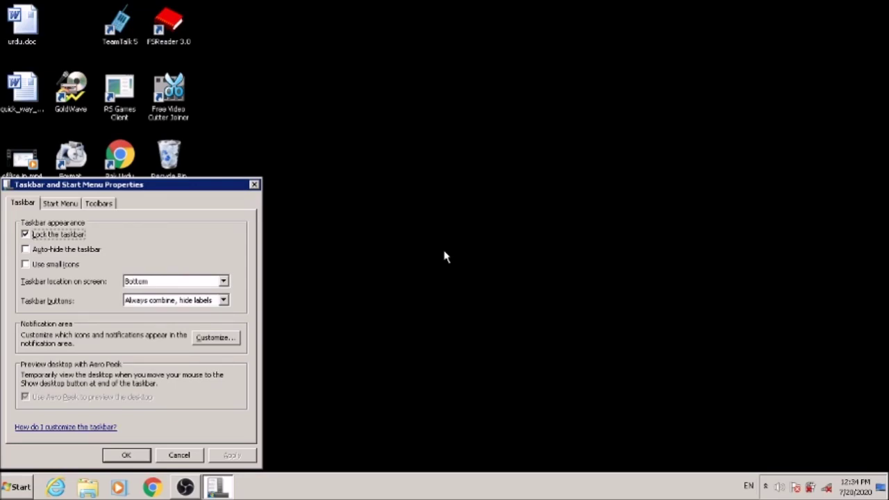
key("Tab")
key("Tab")
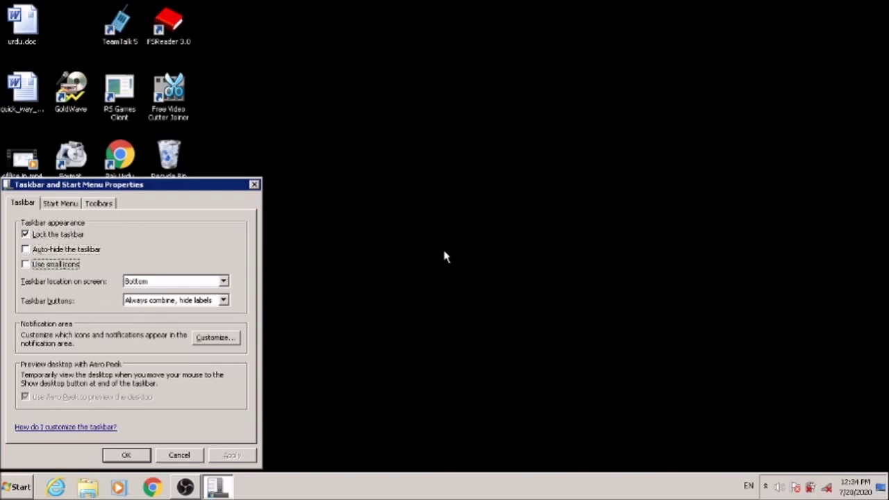
key("Tab")
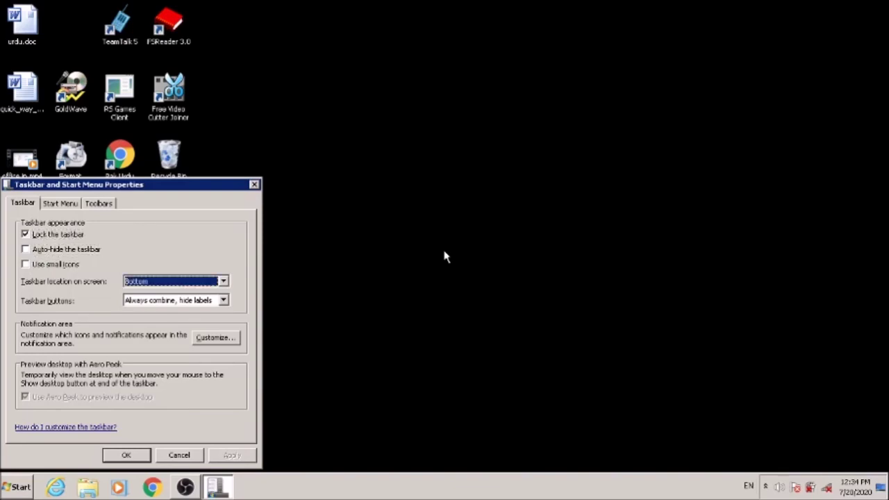
key("Tab")
key("Tab")
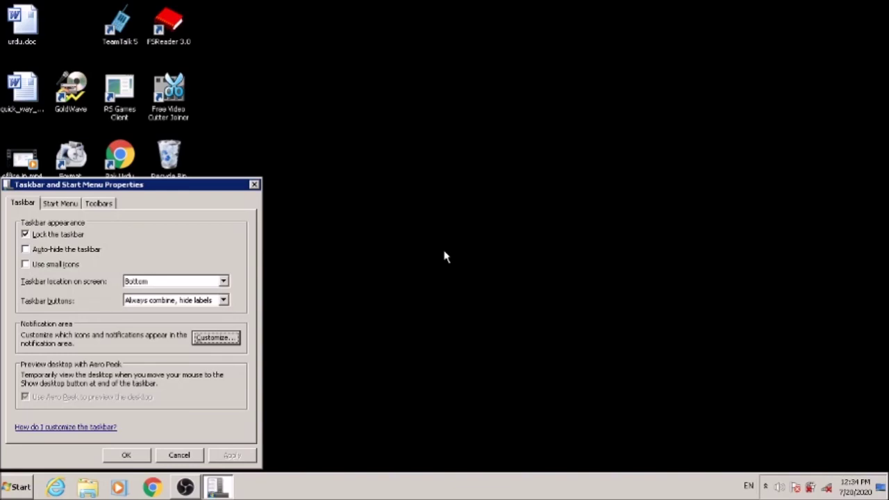
key("shift+Tab")
key("Tab")
key("Escape")
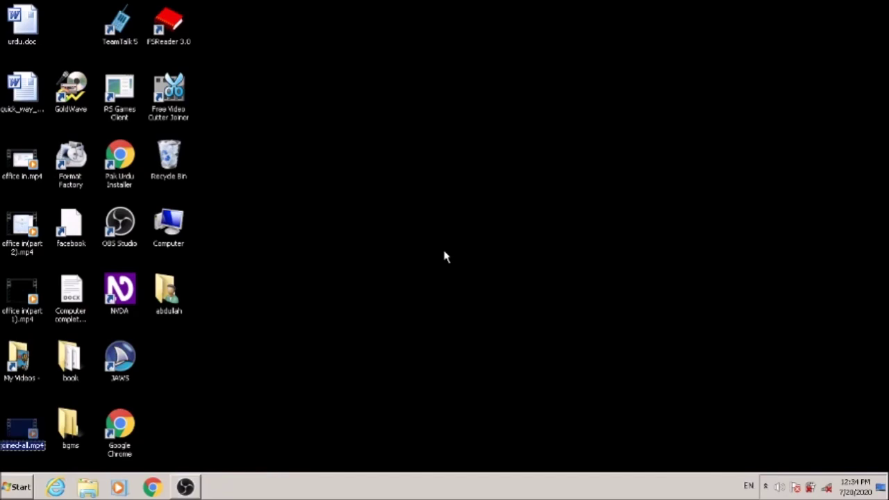
- Search for "notification" and open the Notification Area Icons settings
key("super")
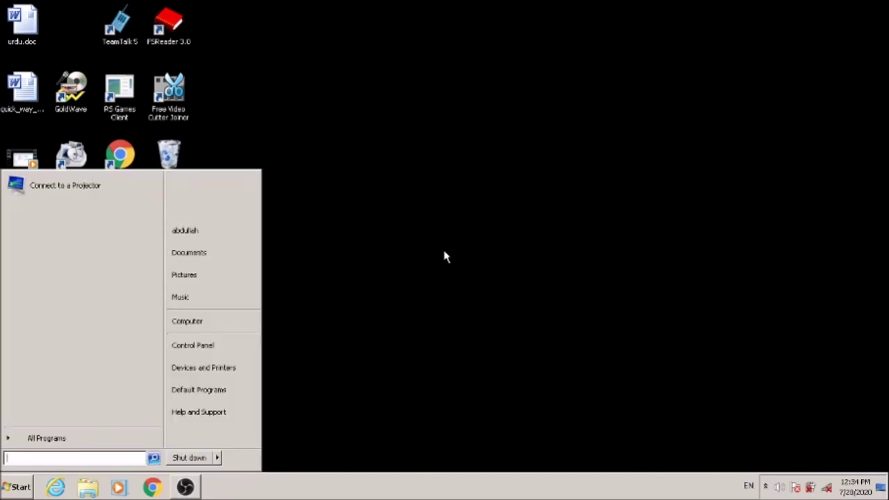
type("notification")
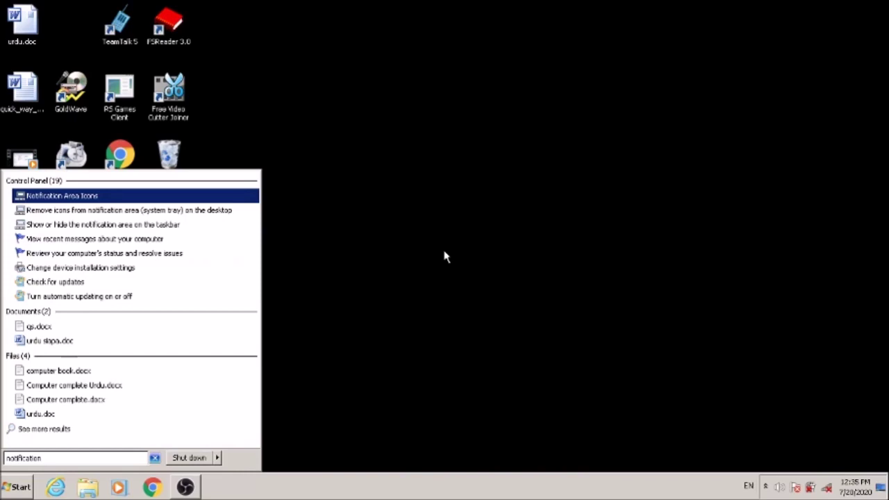
key("Return")
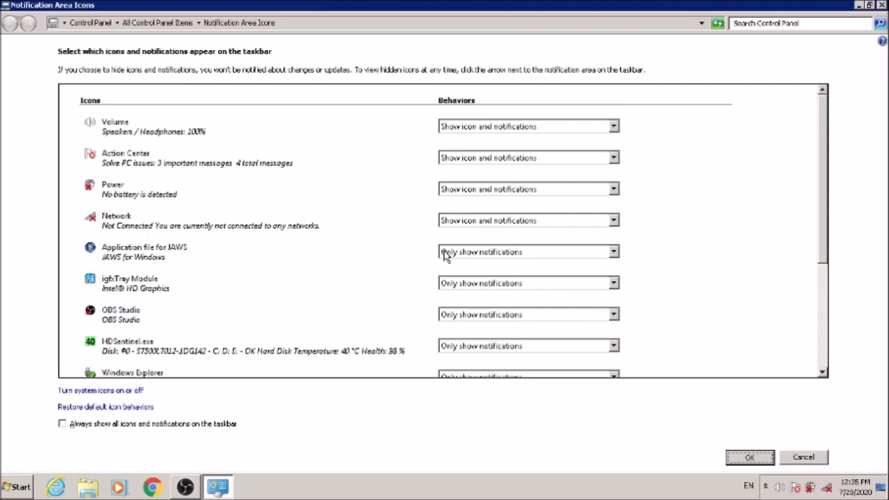
- Examine the behavior choices for the individual icons and the options for system icons, default behaviors and always showing all icons
key("shift+Tab")
key("Tab")
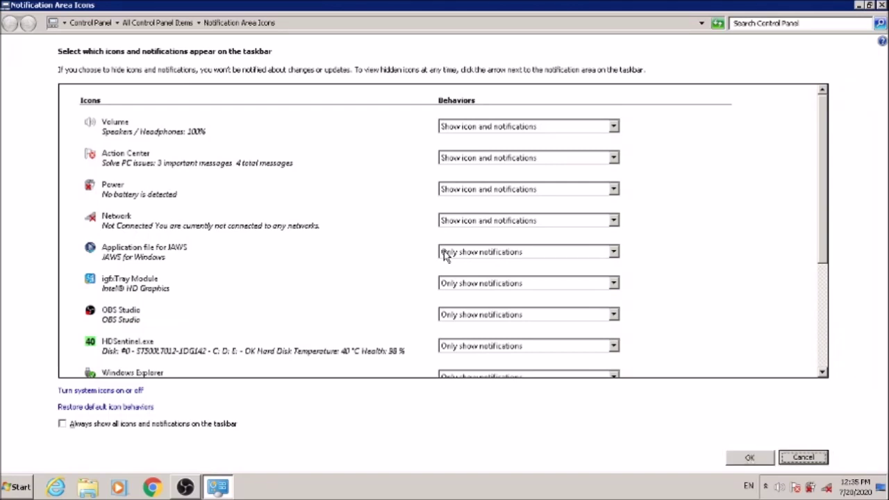
key("Tab")
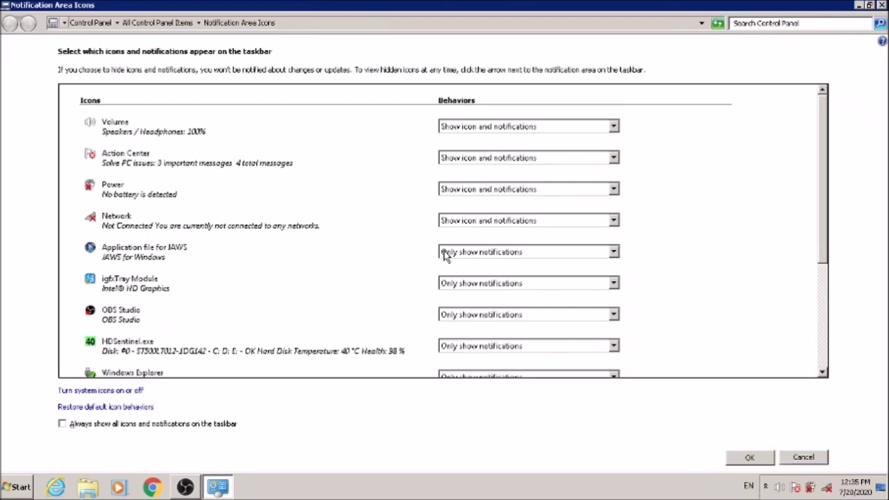
key("Tab")
key("Tab")
key("Tab")
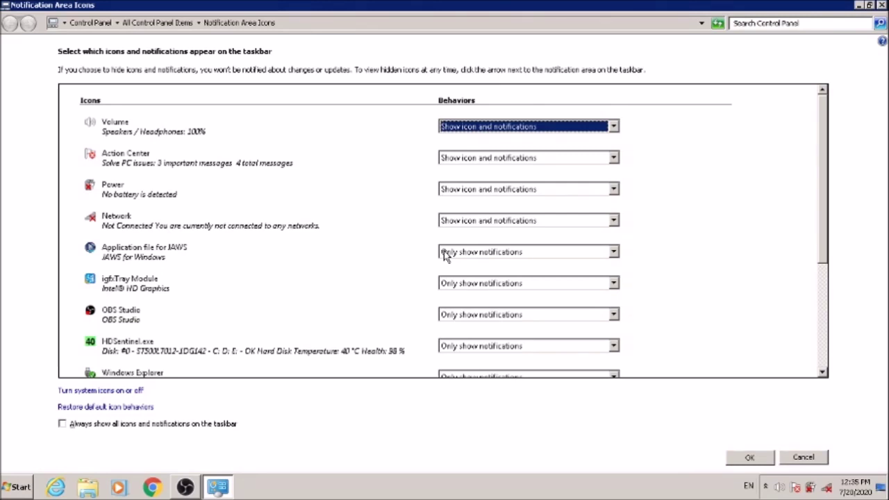
key("Tab")
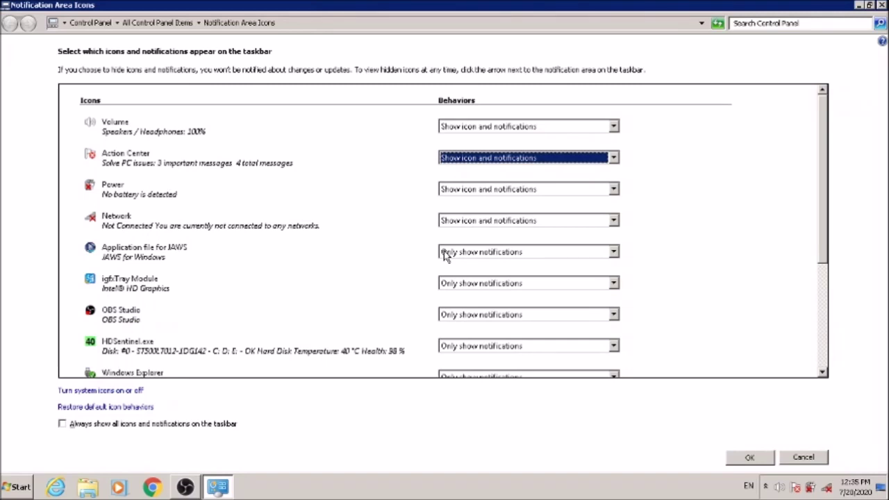
key("shift+Tab")
key("shift+Tab")
key("shift+Tab")
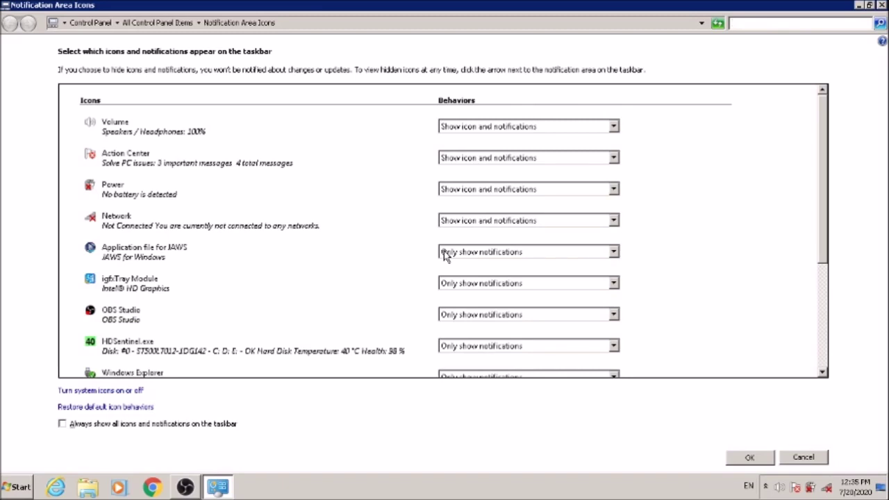
key("shift+Tab")
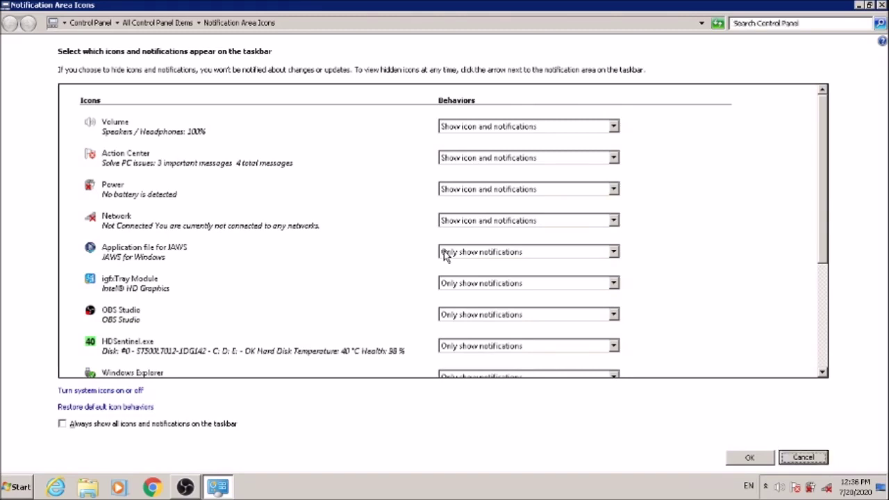
key("shift+Tab")
key("shift+Tab")
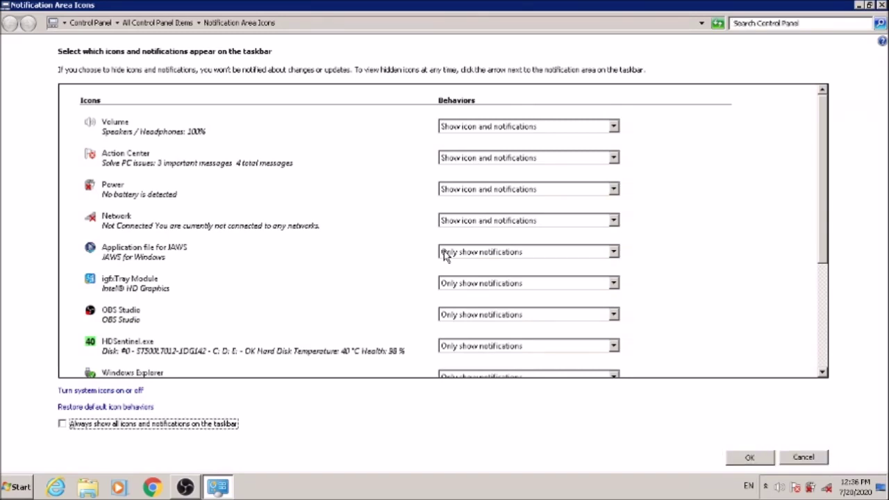
key("shift+Tab")
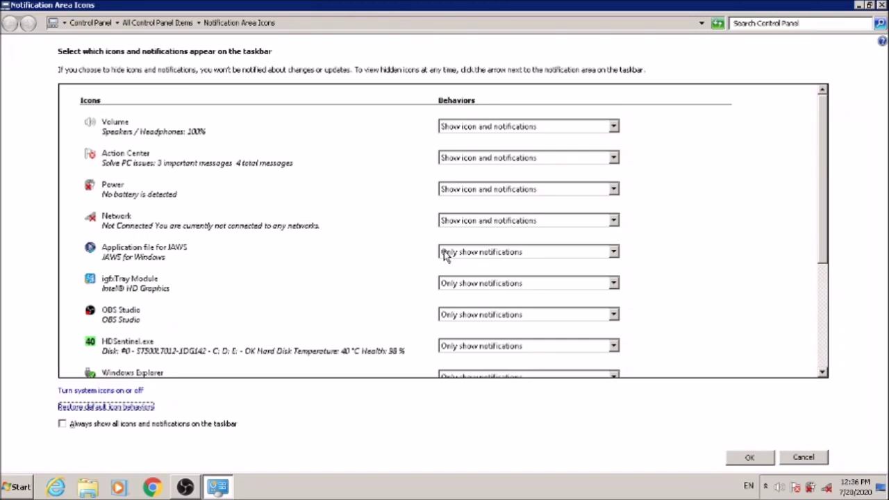
key("shift+Tab")
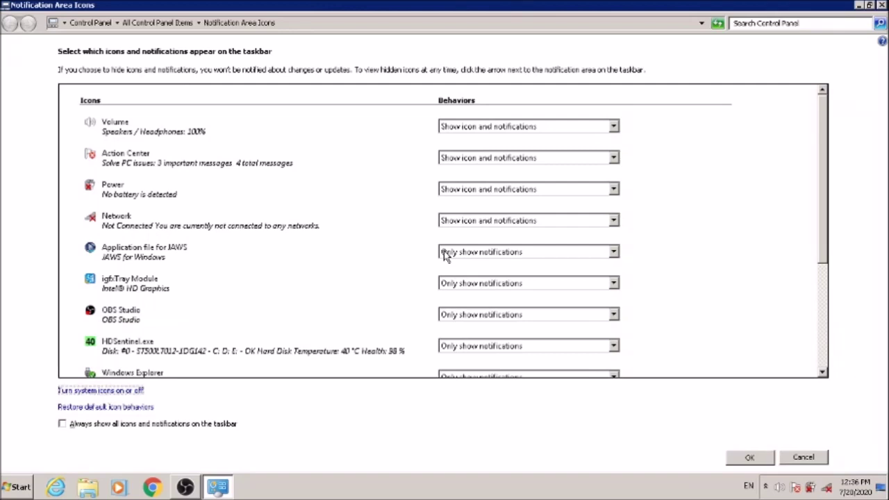
key("shift+Tab")
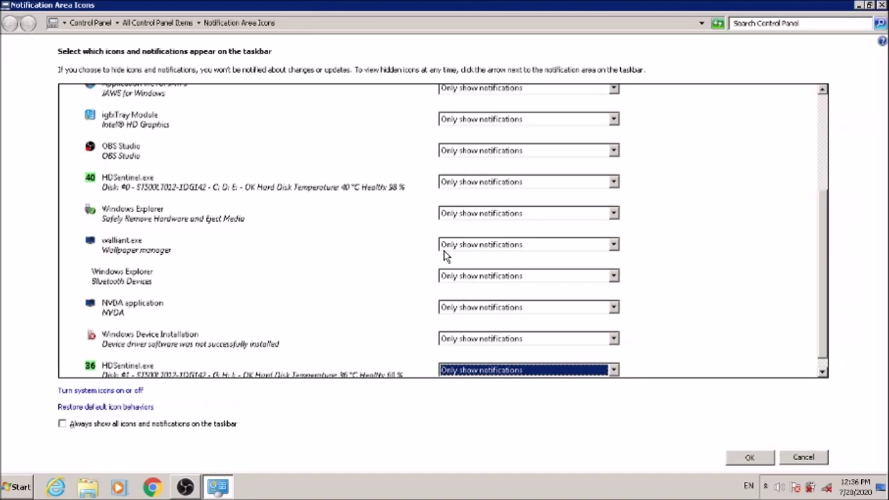
- Enable always showing all icons and notifications on the taskbar and save the setting
key("Tab")
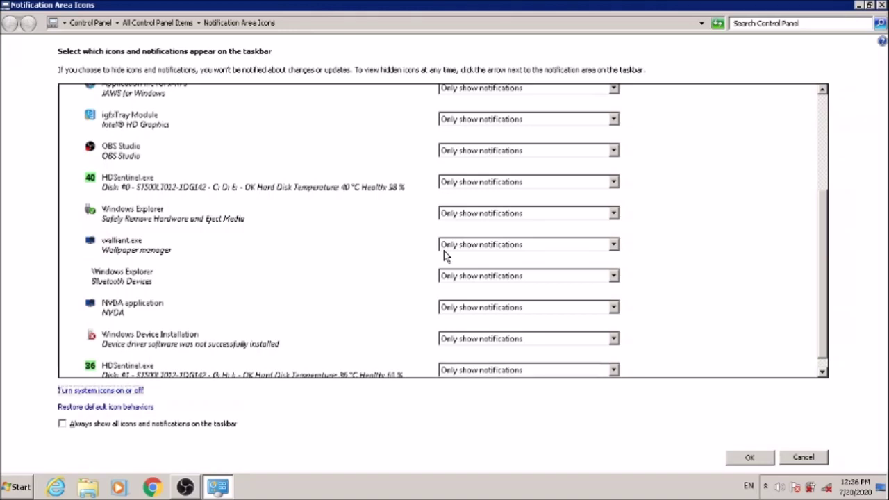
key("Tab")
key("Tab")
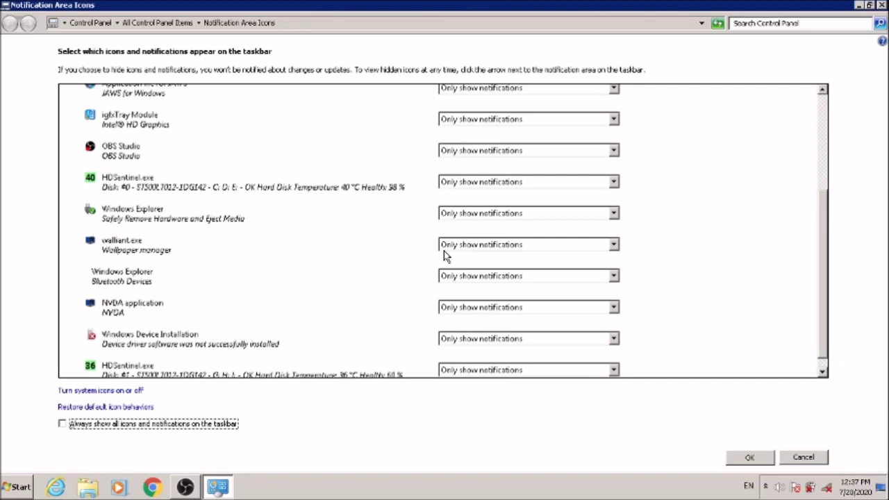
key("space")
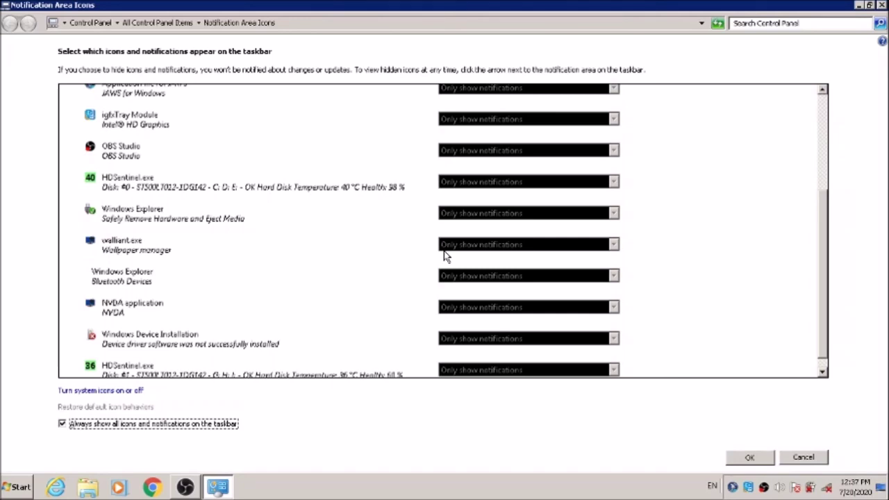
key("Tab")
key("Return")
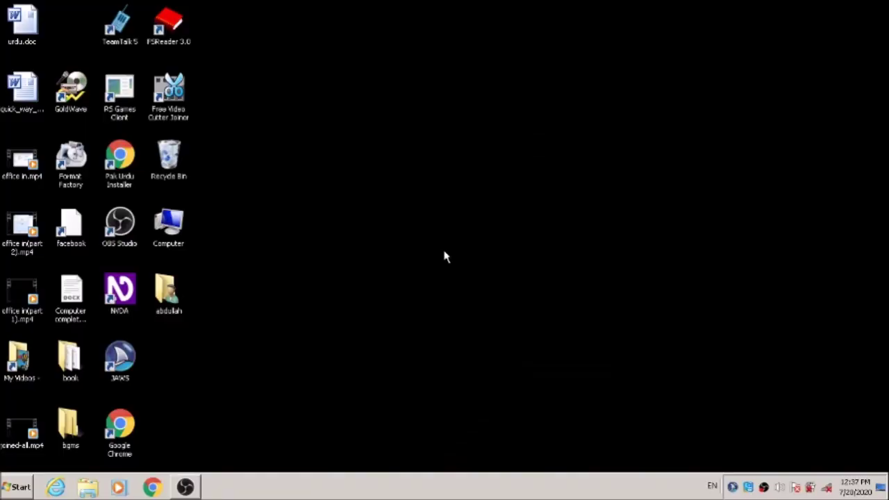
- Go through the icons in the taskbar's notification area one by one to check which are shown
key("j")
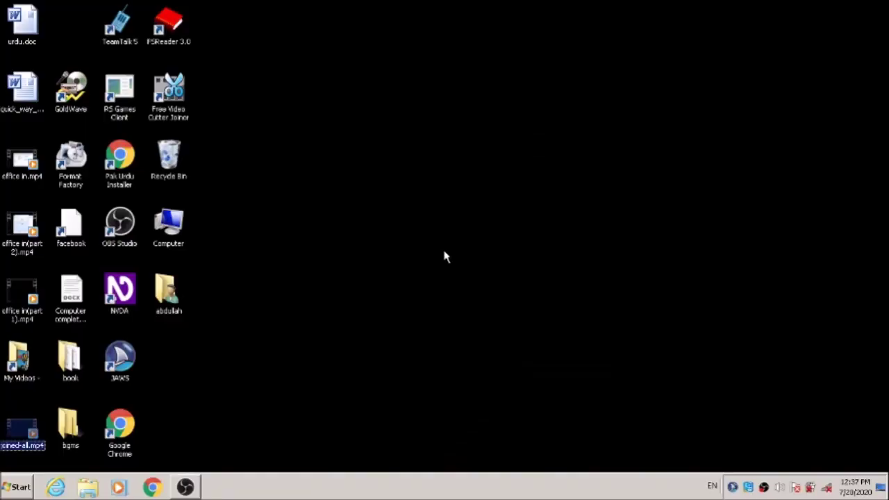
key("super+b")
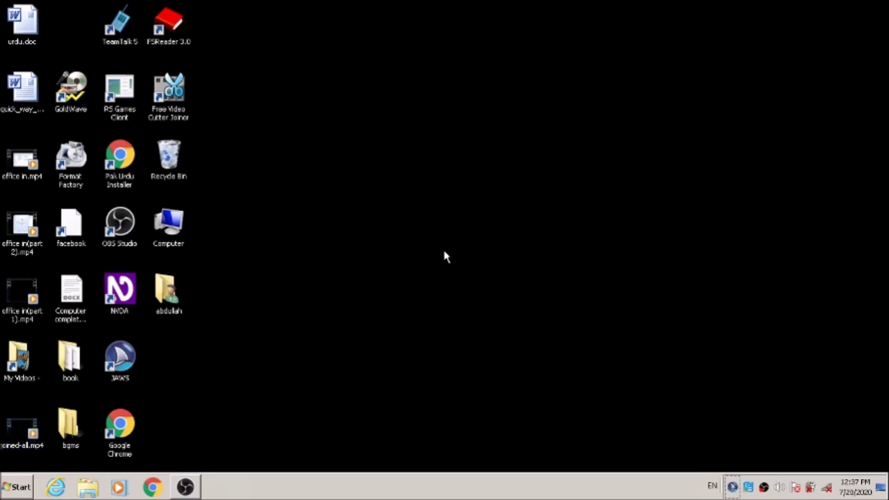
key("Right")
key("Right")
key("Right")
key("Right")
key("Right")
key("Right")
key("Right")
key("Right")
key("Right")
- Search for "notification", open Notification Area Icons, turn off always showing all icons and notifications on the taskbar, and save
key("super")
type("noti")
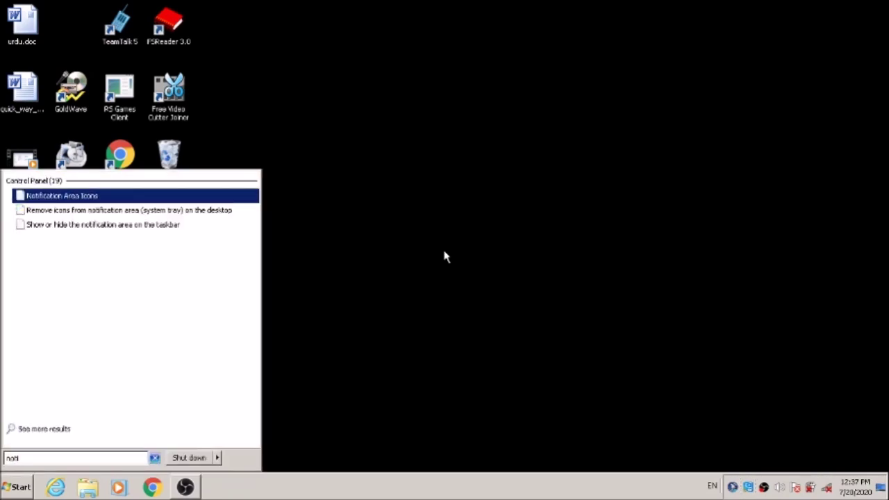
type("fication")
key("Return")
key("shift+Tab")
key("space")
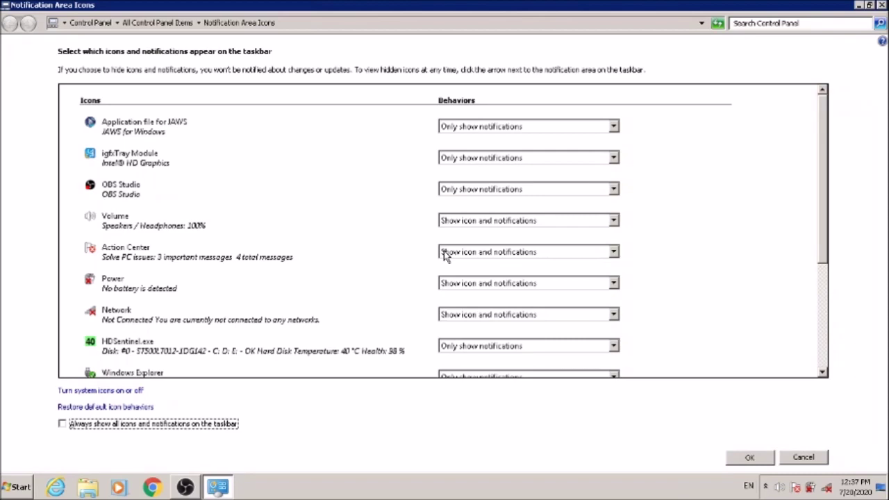
key("Tab")
key("Return")
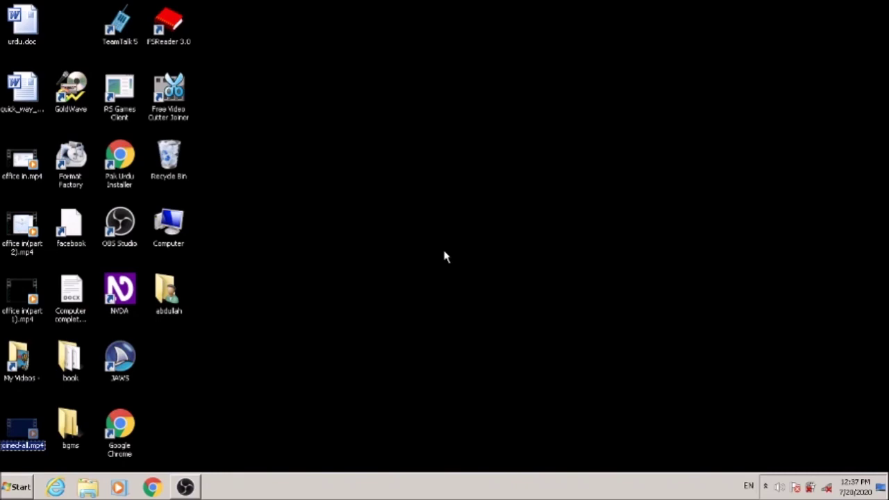
- Move back and forth through the notification area to check which icons are shown with the always-show option off
key("Right")
key("Right")
key("Right")
key("Left")
key("Left")
key("Left")
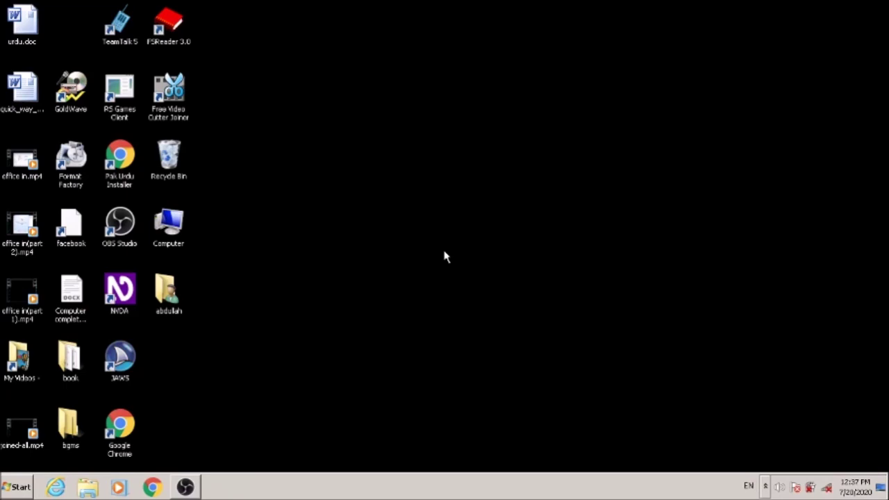
- Reopen Notification Area Icons by searching for "notification", enable always showing all icons and notifications on the taskbar, and save
key("super")
type("n")
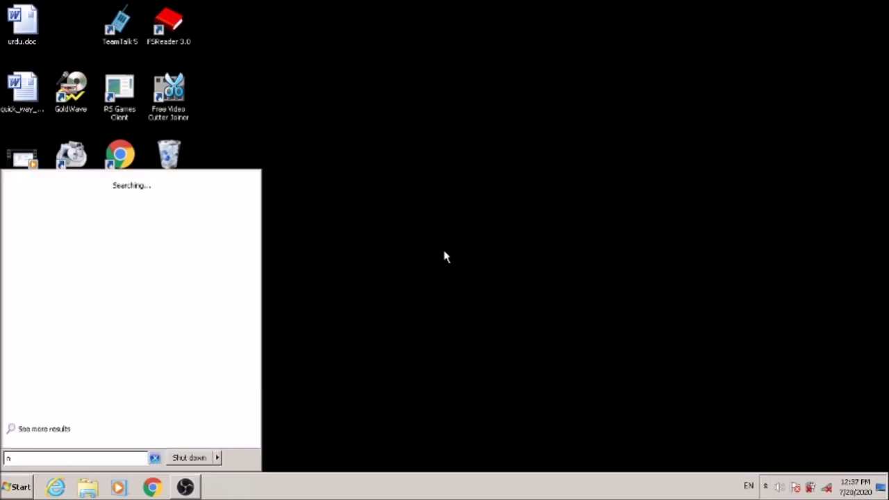
type("otification")
key("Return")
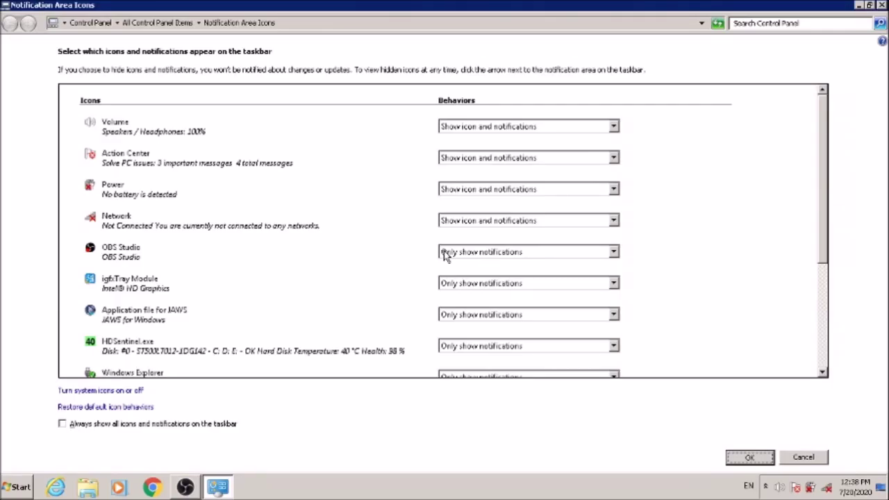
key("shift+Tab")
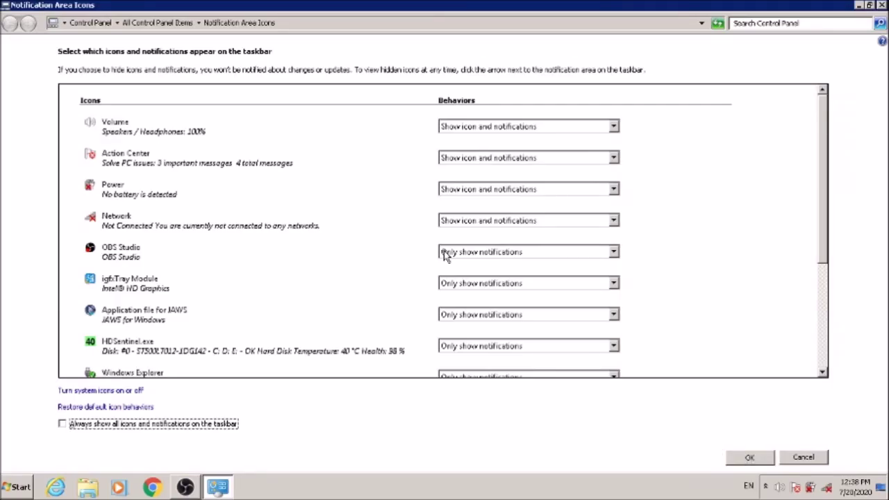
key("space")
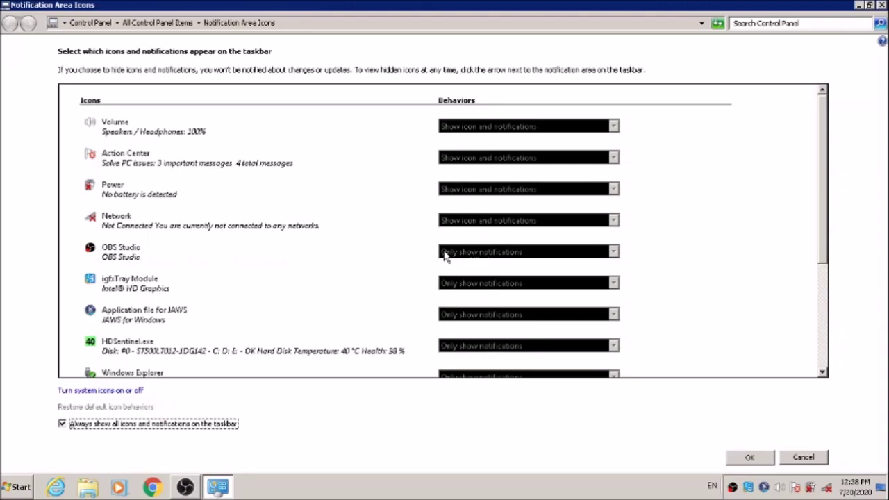
key("Return")
- Go through all the icons in the taskbar's notification area one by one and return to the desktop
key("super+b")
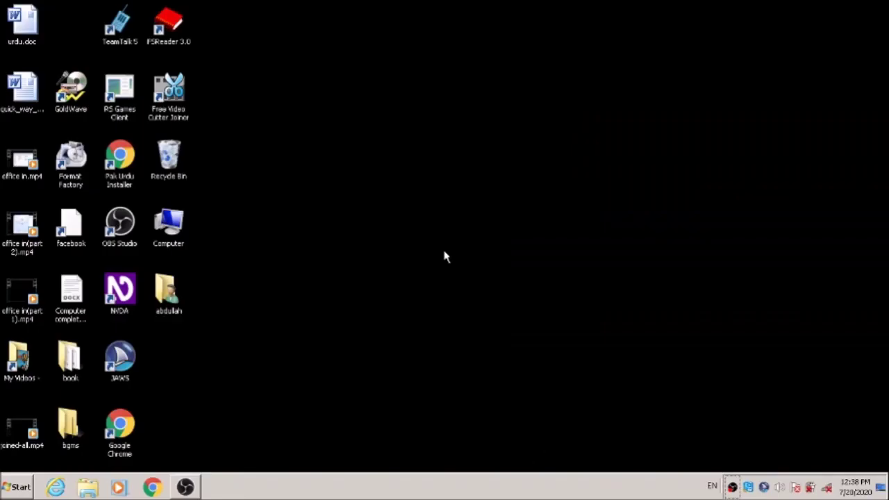
key("Right")
key("Right")
key("Right")
key("Right")
key("Right")
key("Right")
key("Right")
key("Right")
key("Right")
key("super+d")
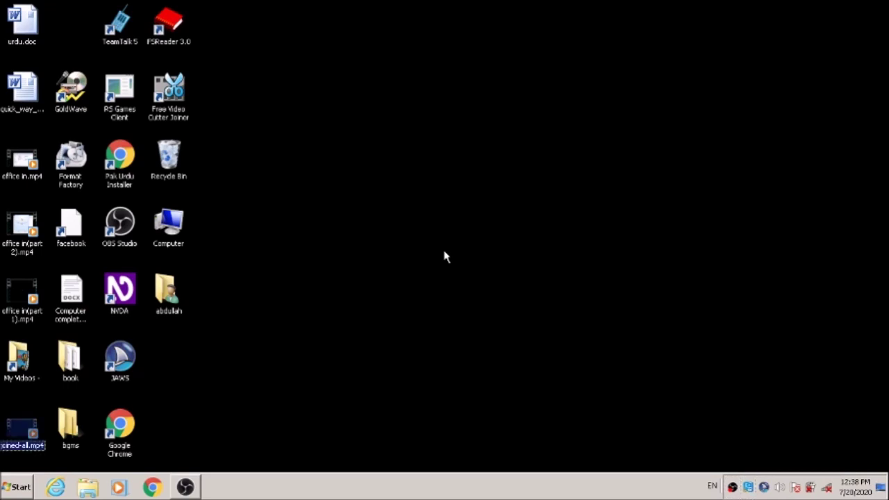